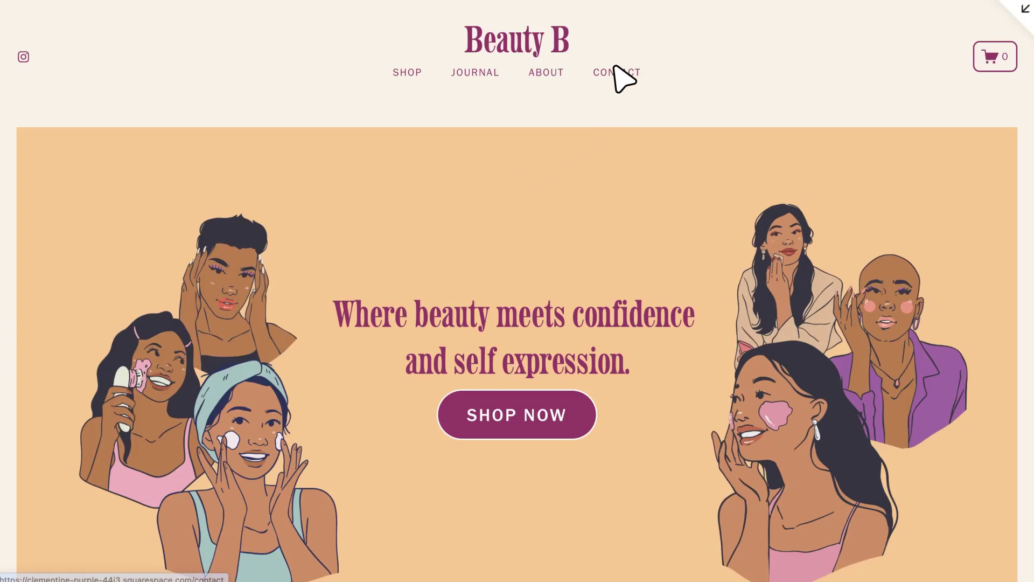
- Go to the Beauty B site's Contact page from the top navigation
click(619, 76)
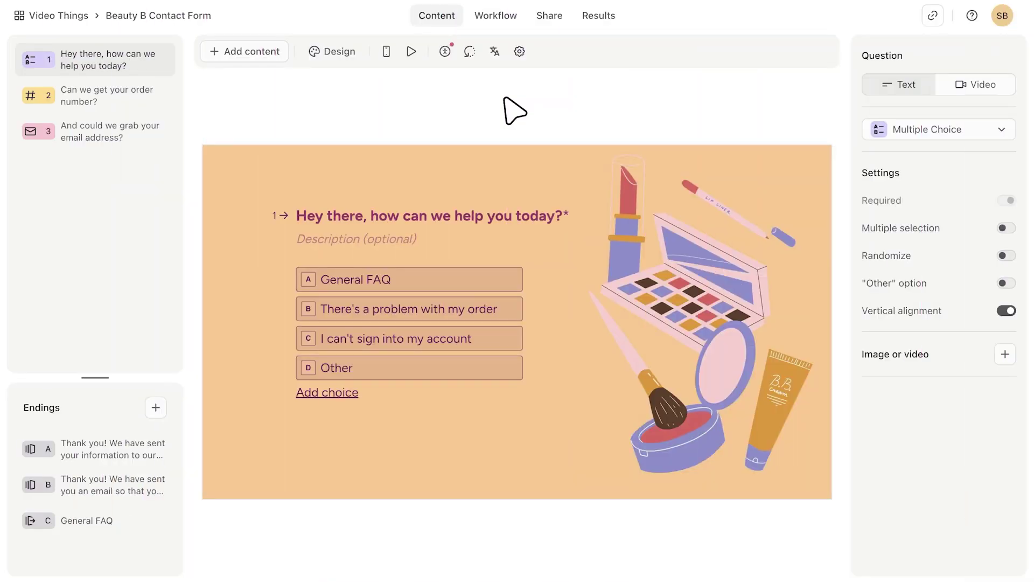
- Start a web-page embed of the Beauty B Contact Form using the full-page layout
click(549, 16)
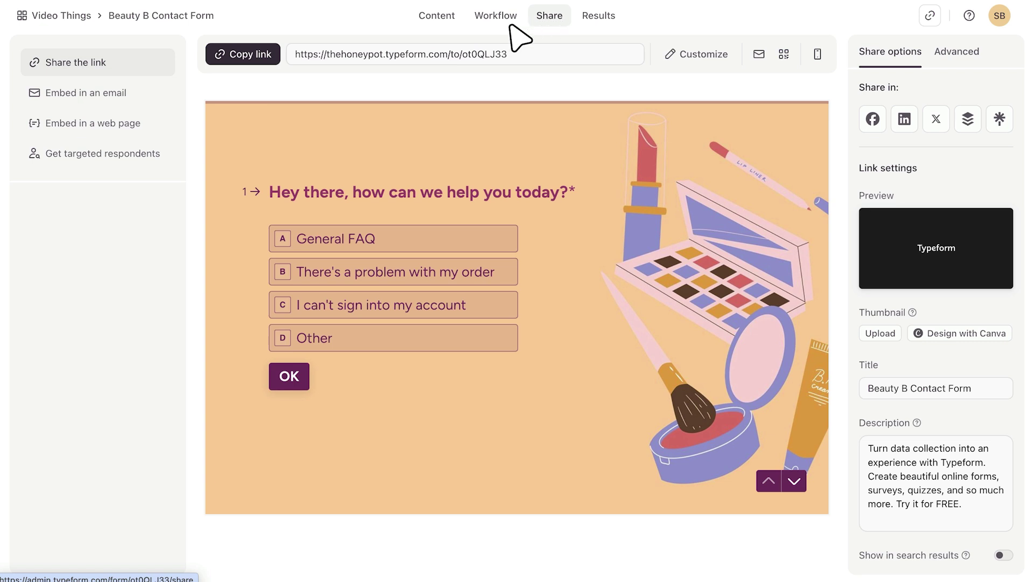
click(146, 116)
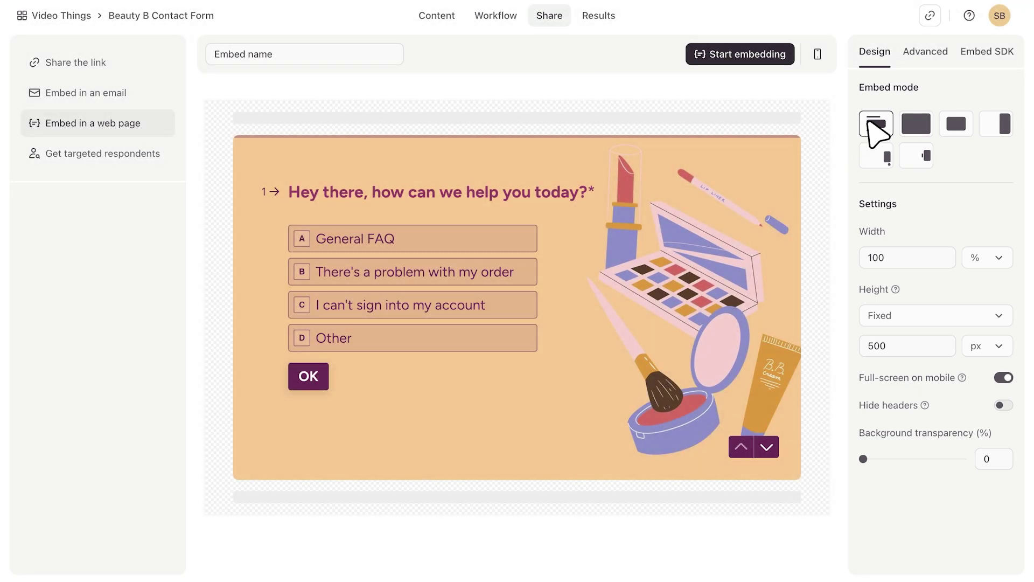
click(919, 125)
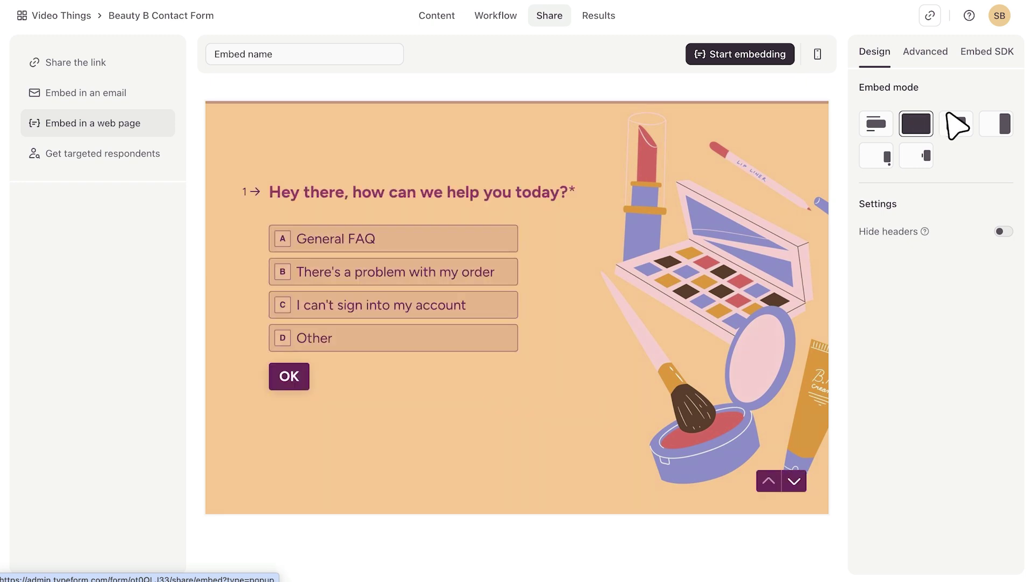
- Make the embed a medium popup whose button reads 'Have a question?'
click(956, 125)
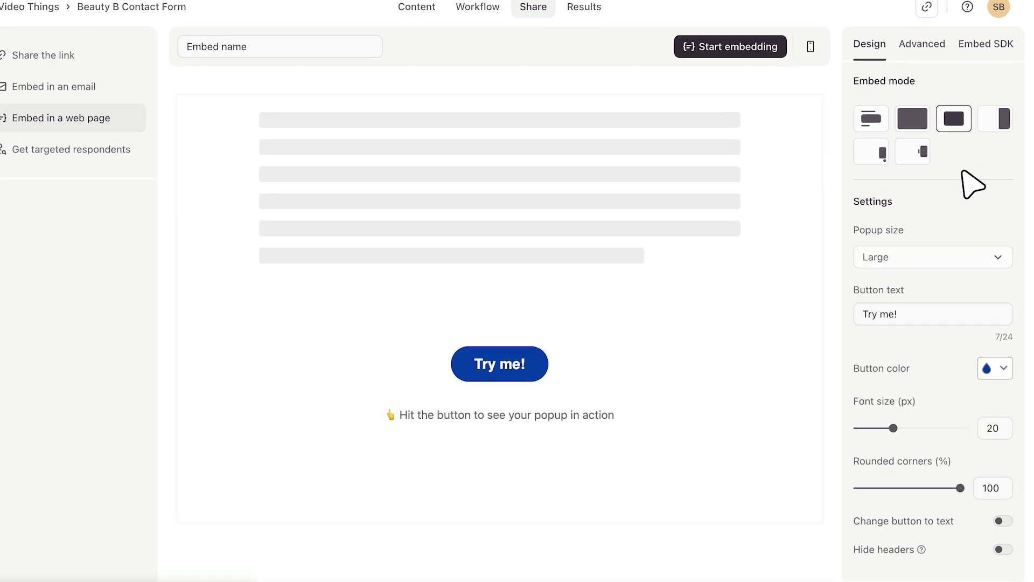
click(951, 258)
click(901, 326)
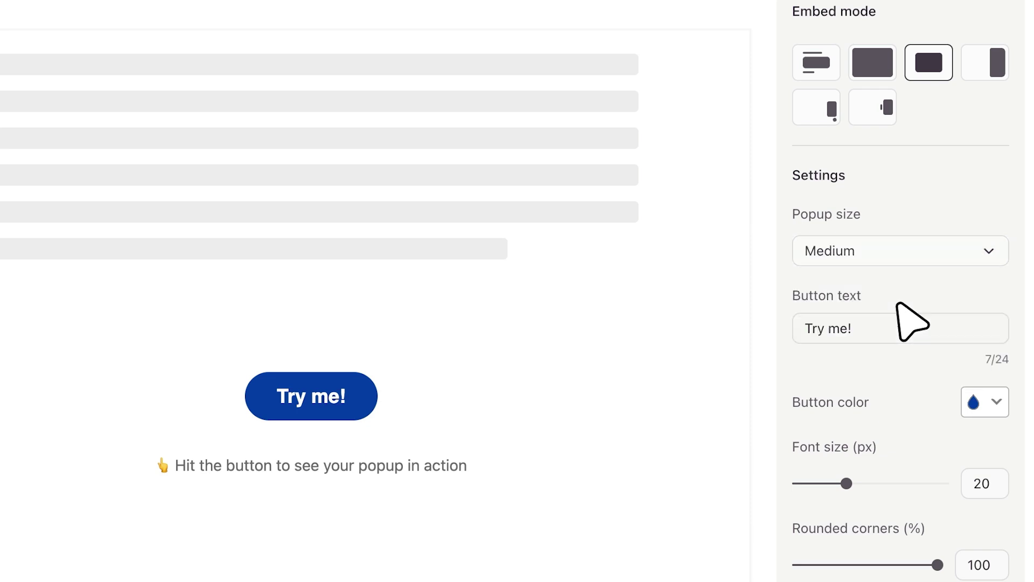
triple_click(895, 325)
text(Have a question?)
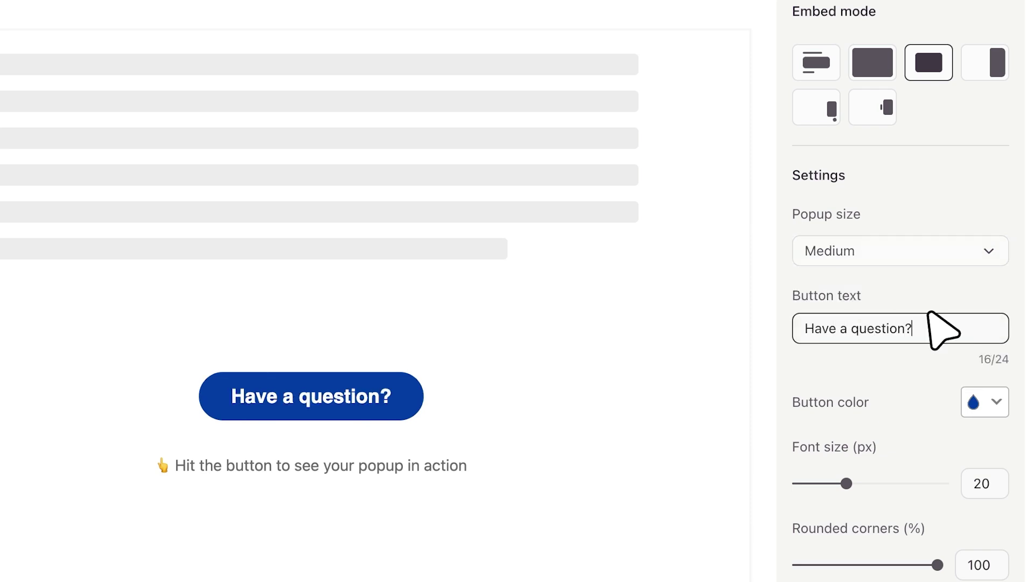
- Make the popup button magenta with 23px text and 86% rounded corners
click(985, 402)
click(900, 274)
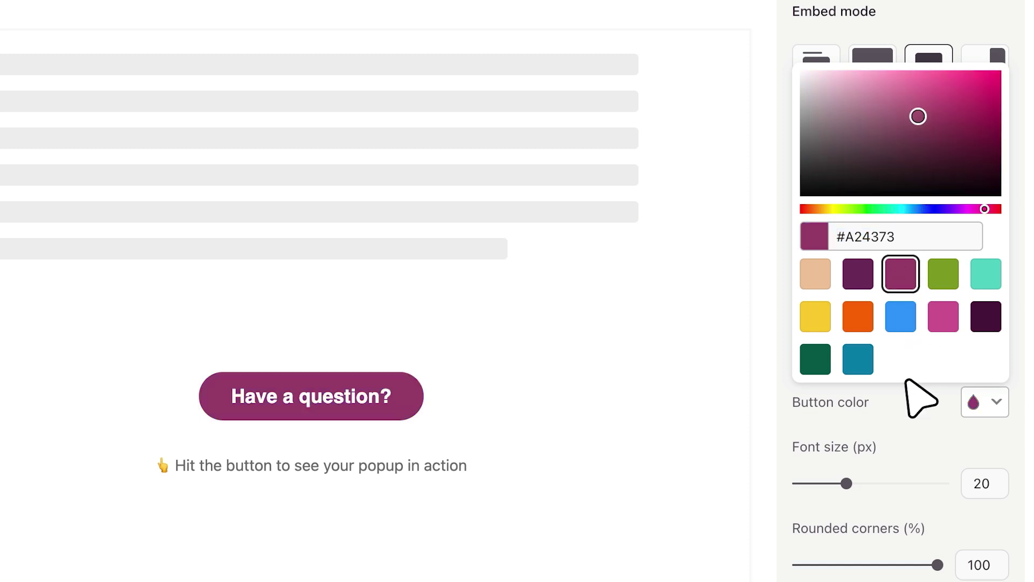
click(907, 428)
scroll(854, 420, down, 3)
drag(844, 357, 861, 357)
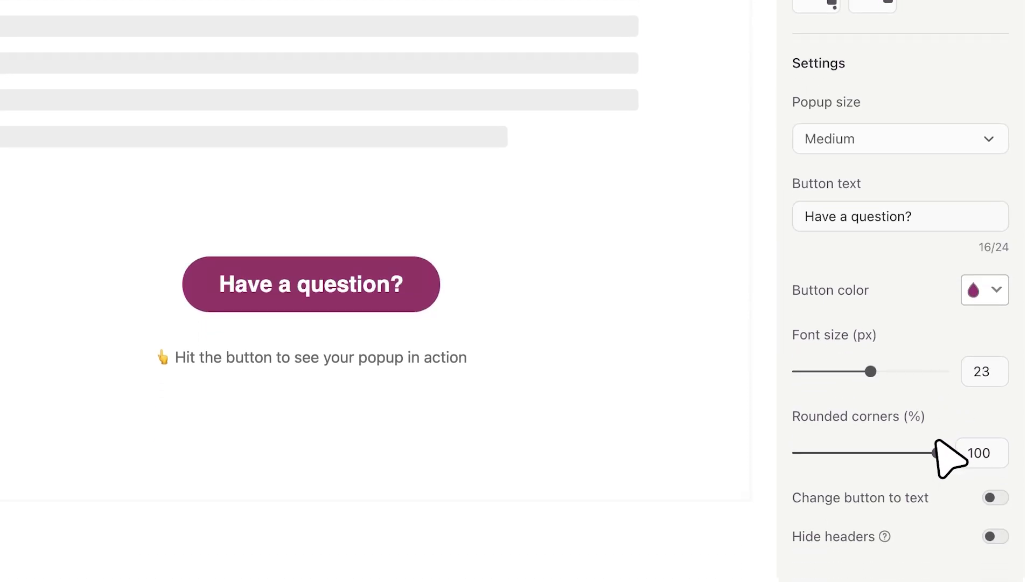
drag(929, 440, 919, 454)
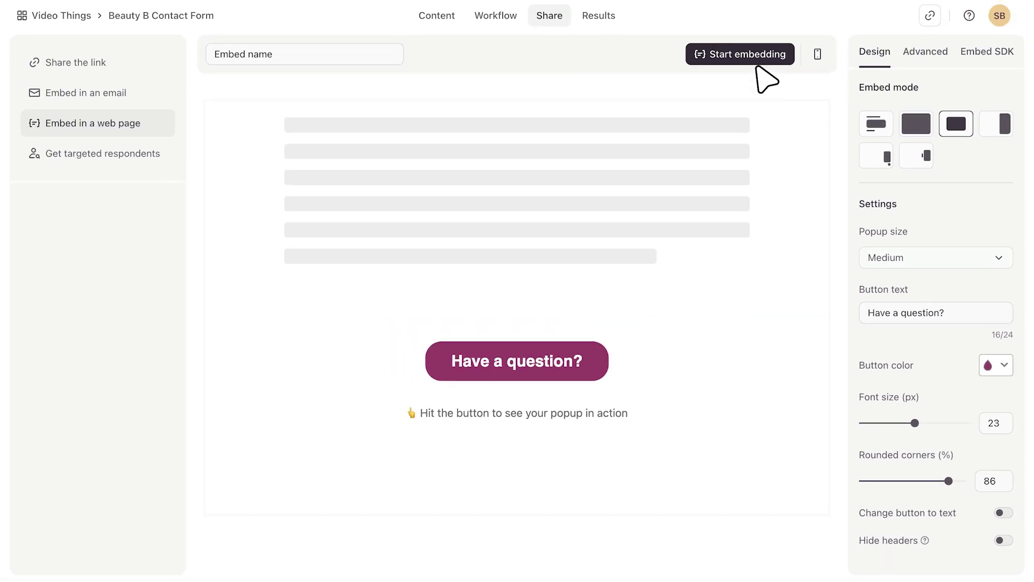
- Create the popup embed and show its General embeds code, after checking the Webflow instructions
click(739, 51)
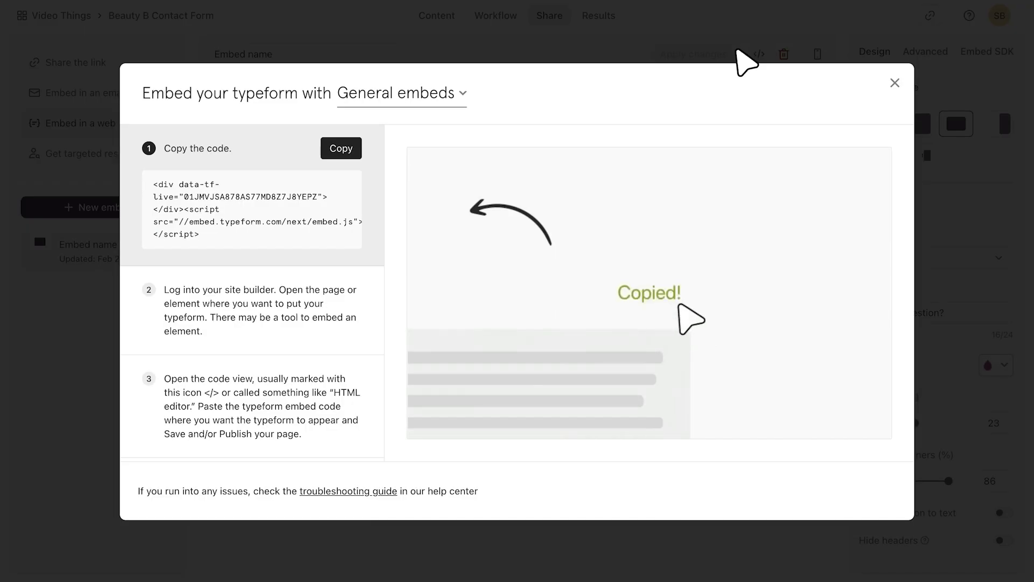
click(465, 89)
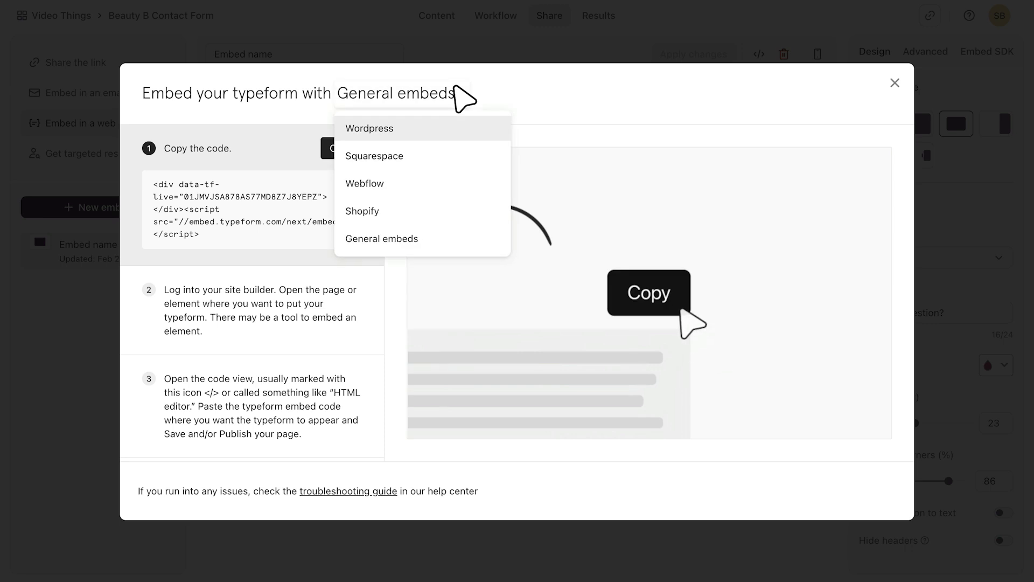
click(447, 181)
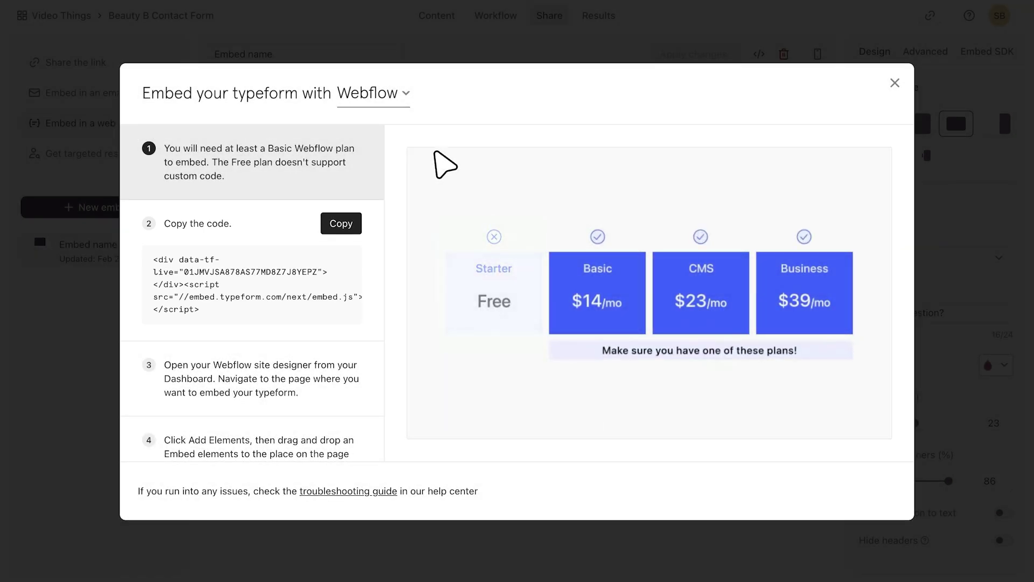
click(401, 93)
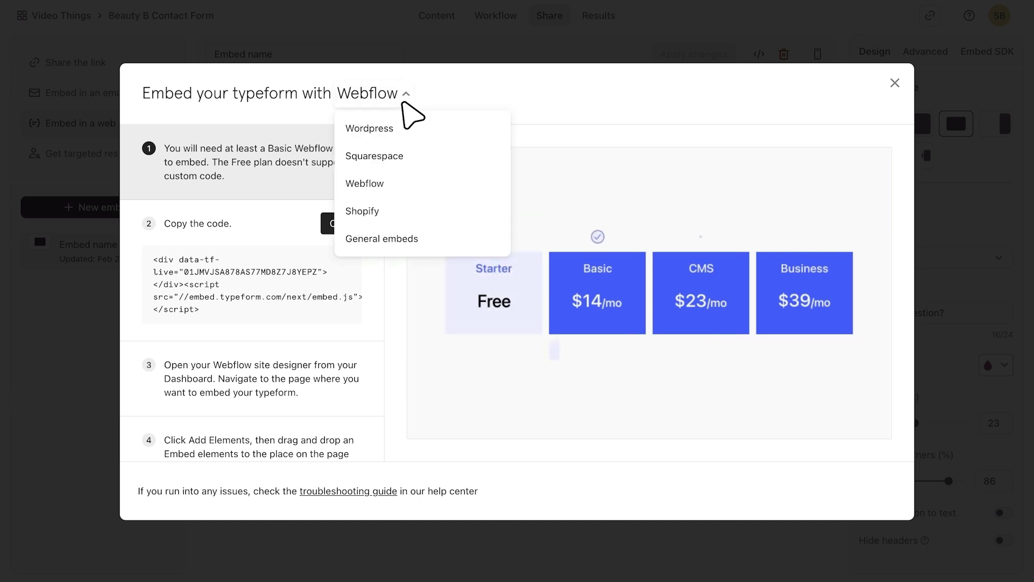
click(404, 226)
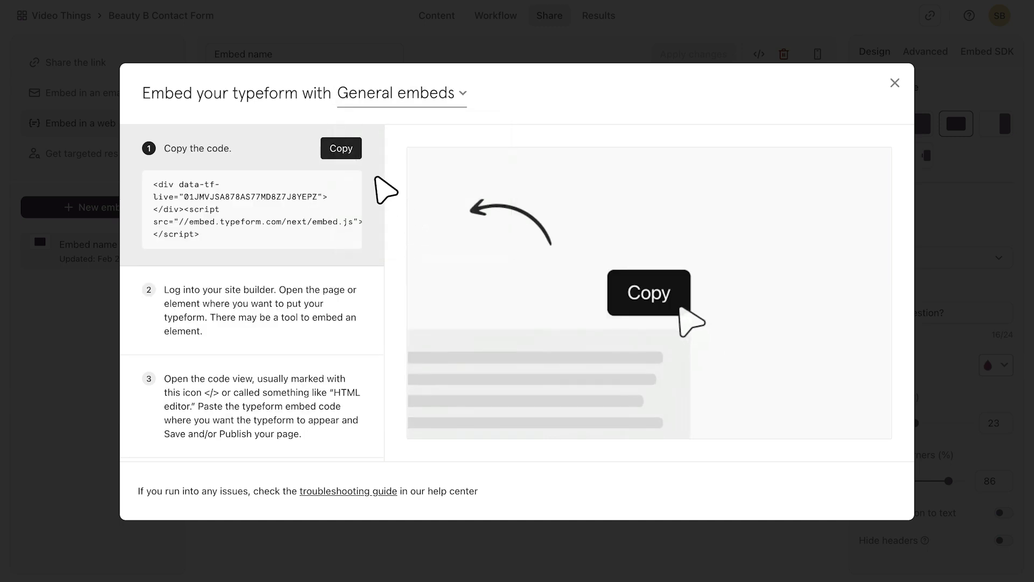
- Replace the Contact page code block's Hello World with the copied Typeform code, then save and exit
click(341, 140)
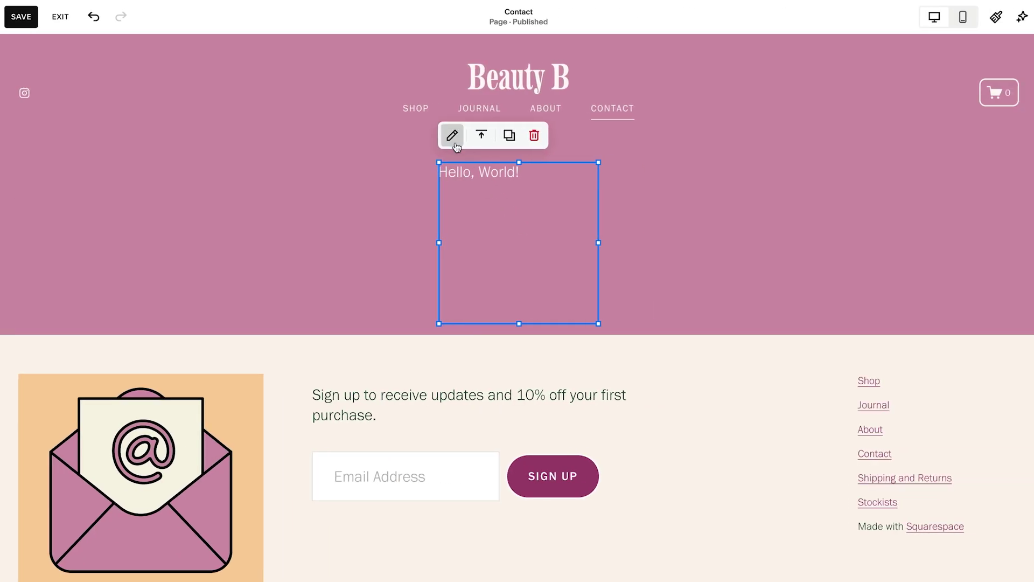
click(452, 135)
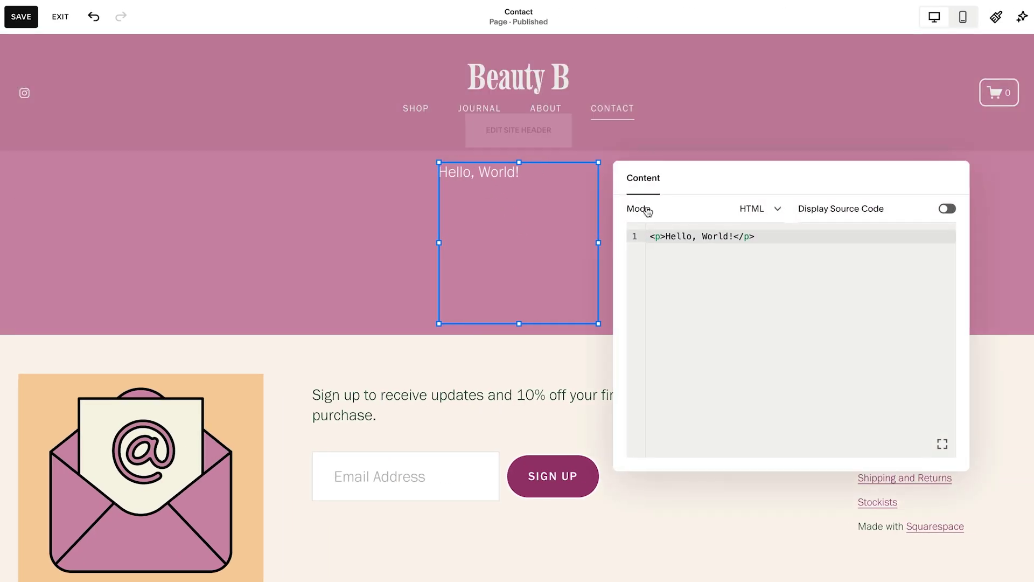
click(672, 236)
key(ctrl+a)
key(ctrl+v)
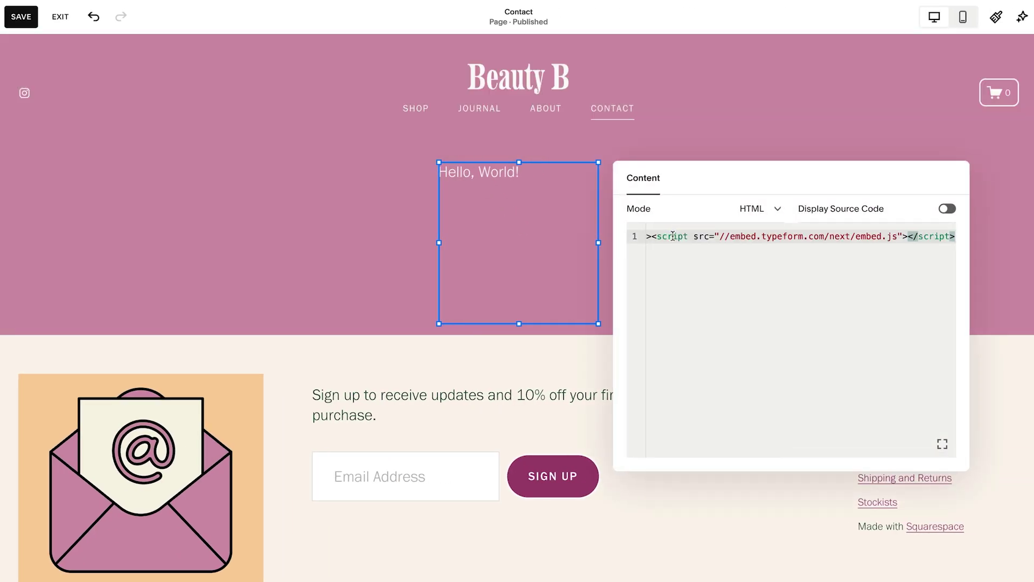
click(658, 158)
click(21, 17)
click(59, 17)
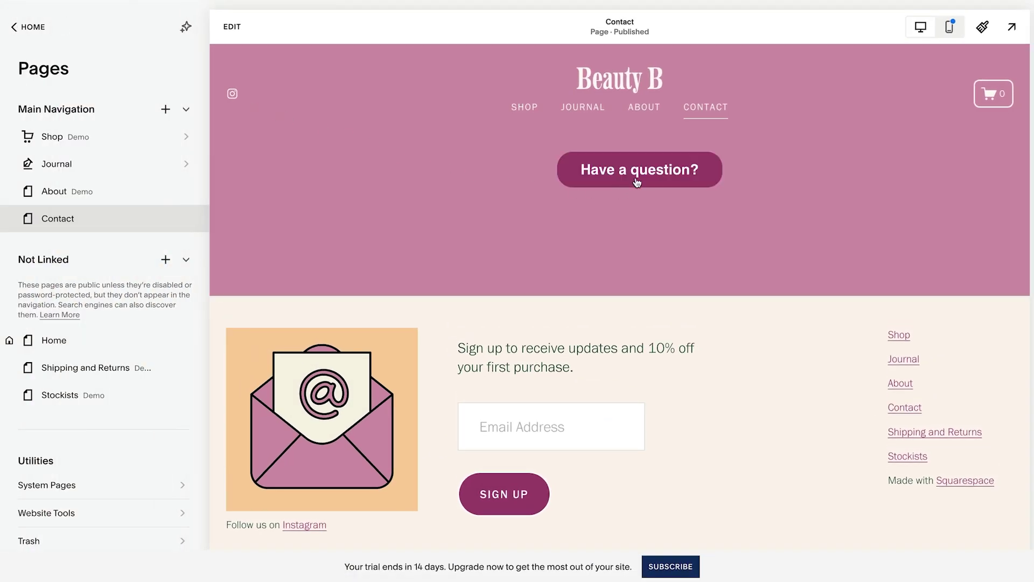
- Test the magenta 'Have a question?' button so the contact form pops up
click(636, 180)
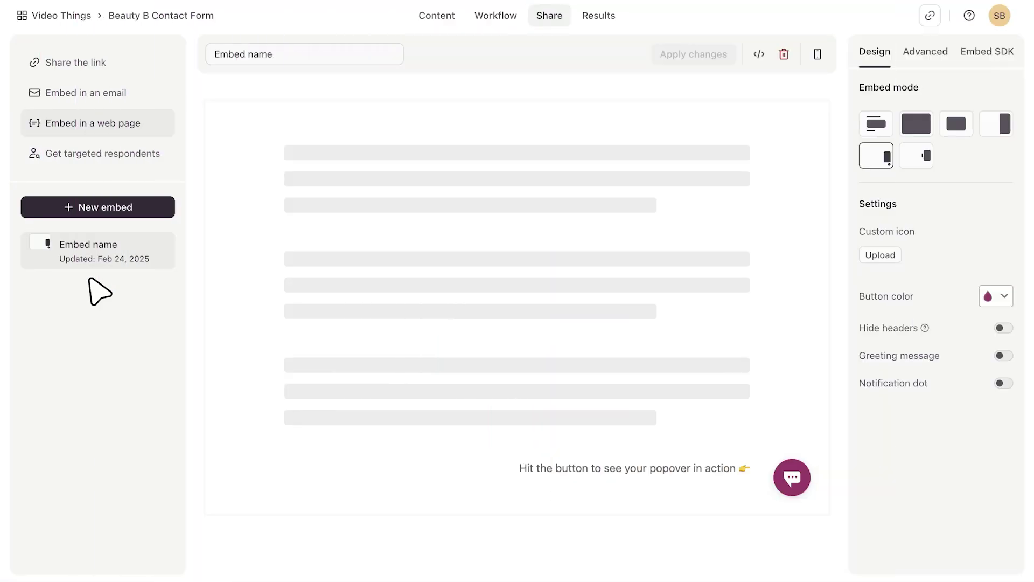
- Create a new inline embed of the Beauty B contact form and copy its Squarespace code
click(94, 206)
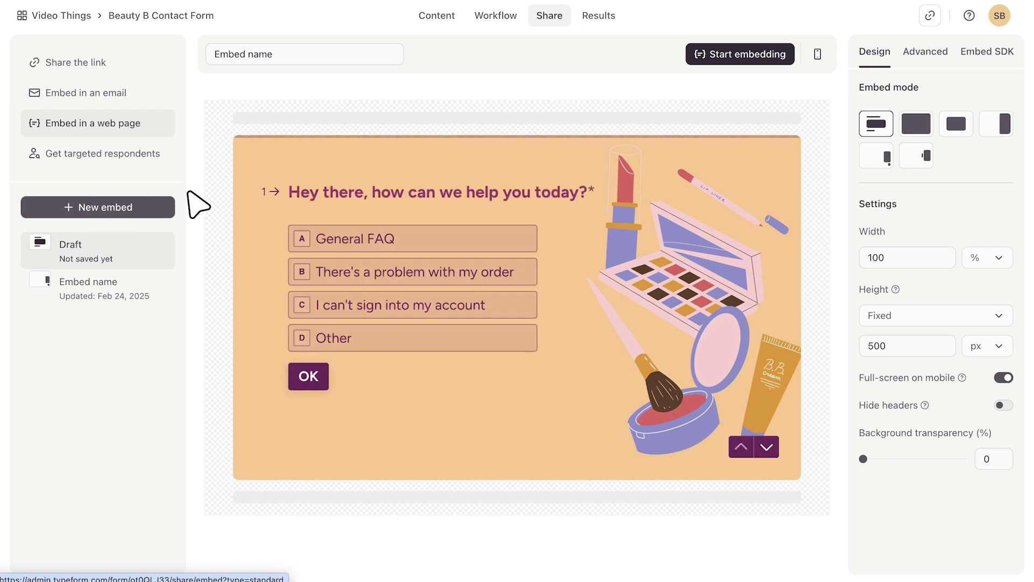
click(739, 54)
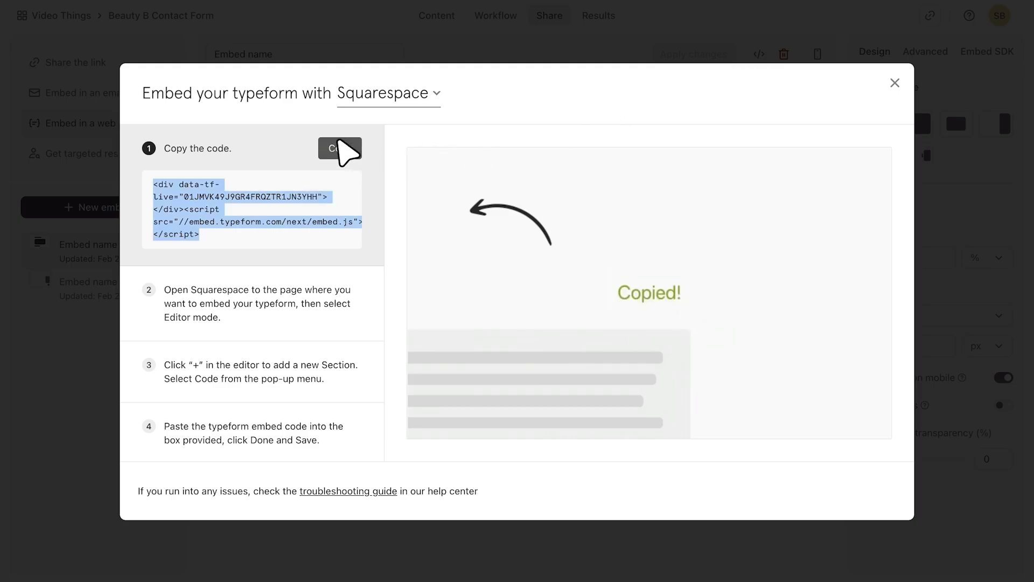
click(340, 145)
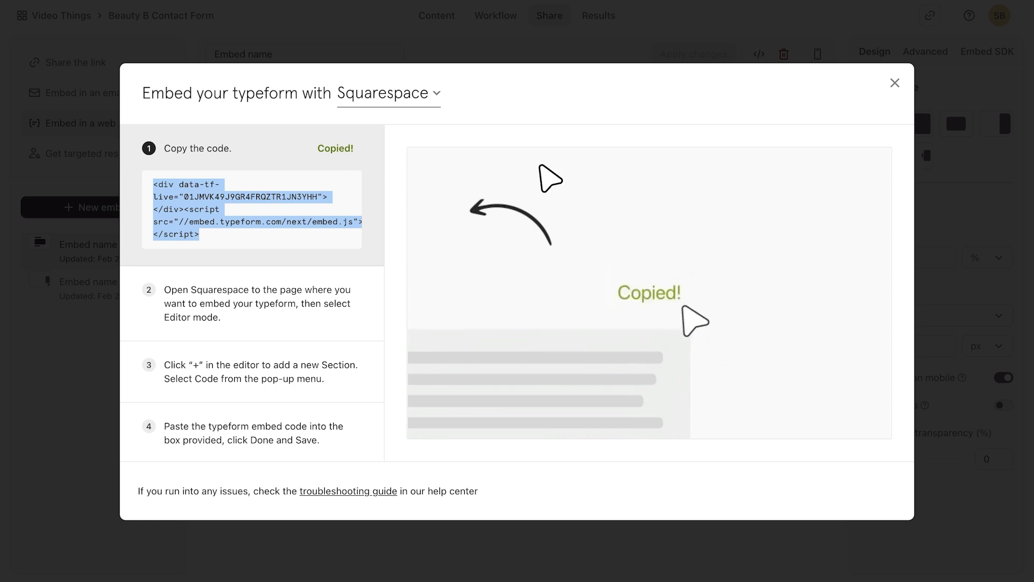
click(895, 82)
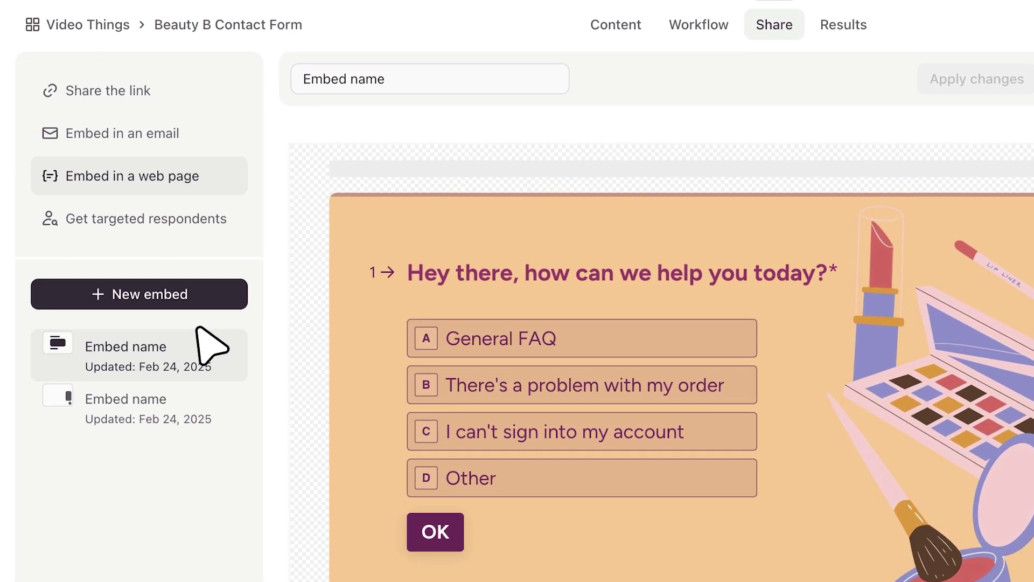
- Rename the first saved embed to 'Contact us' and apply the change
triple_click(377, 75)
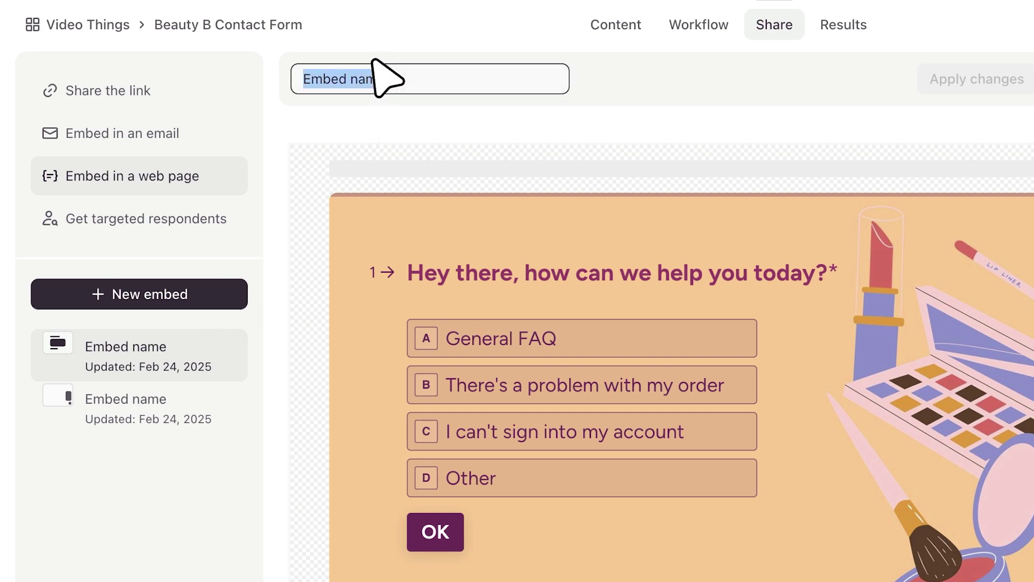
text(Contact us)
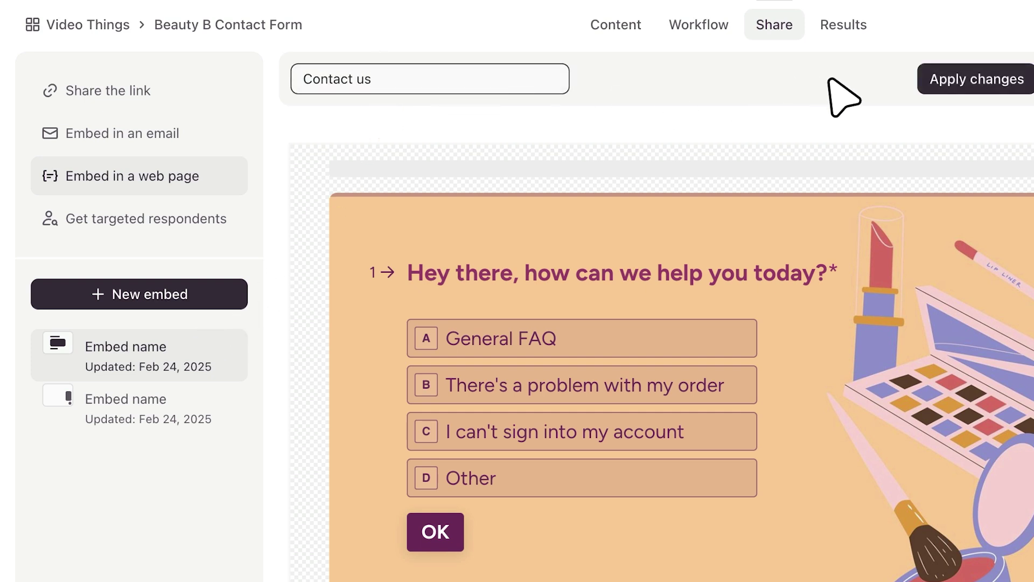
click(949, 82)
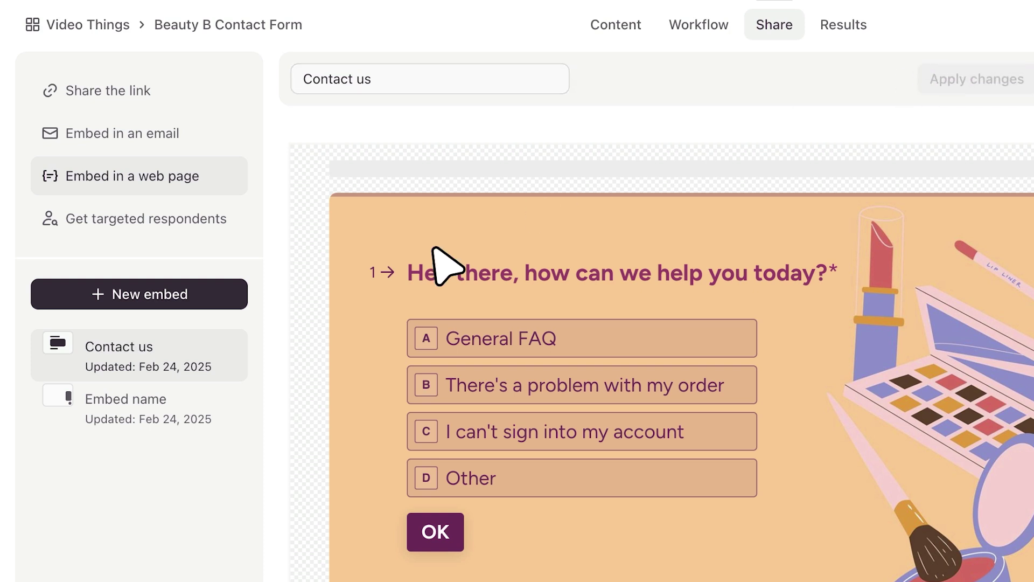
- Rename the second saved embed to 'Homepage' and apply the change
click(183, 393)
triple_click(280, 58)
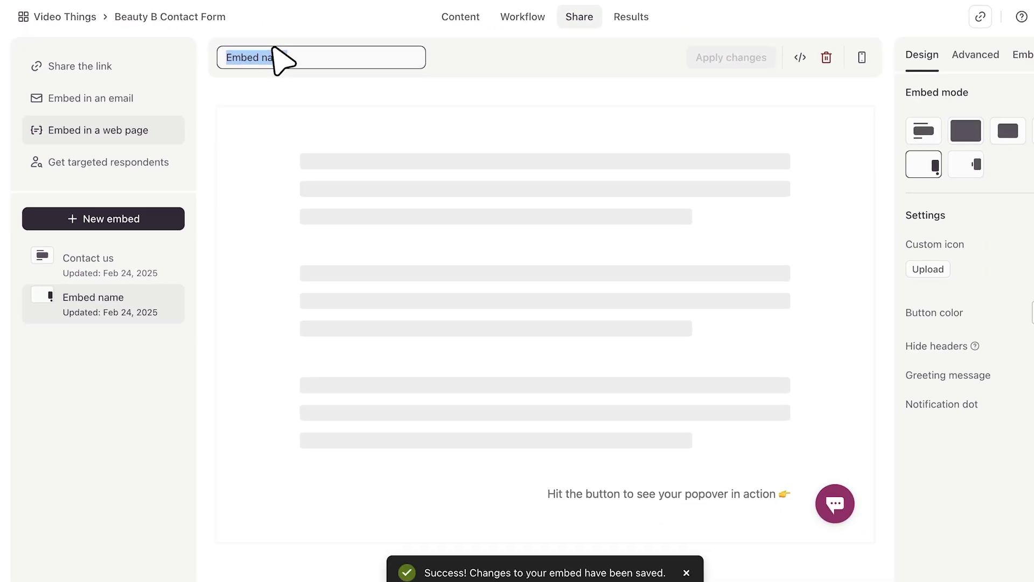
text(Homepage)
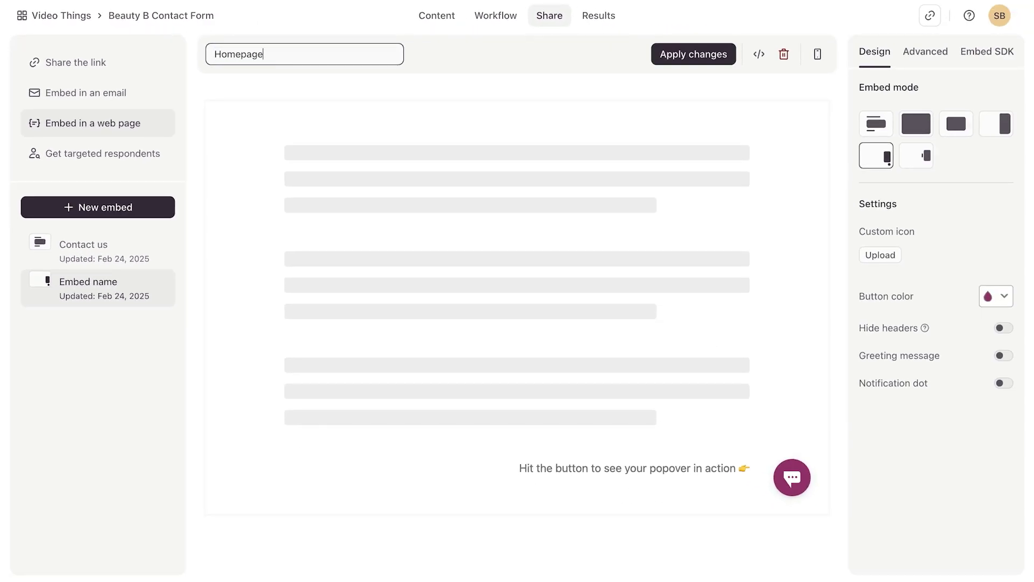
click(660, 54)
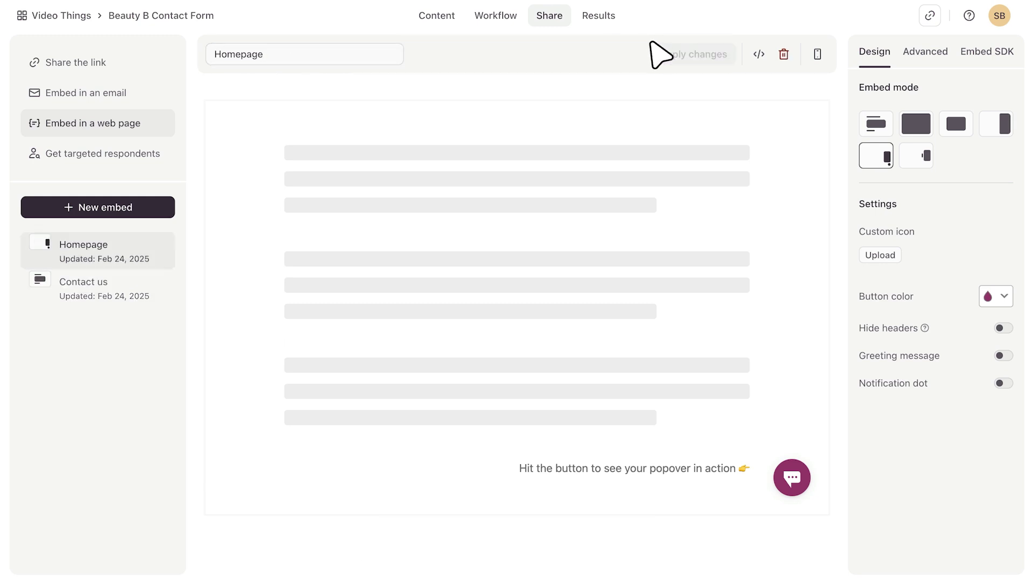
- Set the Homepage popover's button colour to teal and apply it
click(995, 296)
click(994, 460)
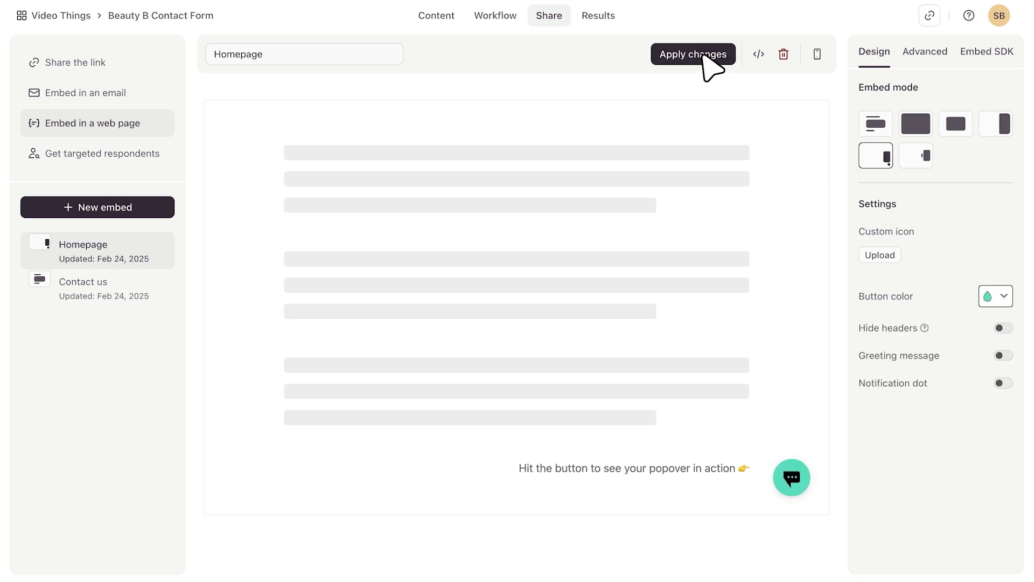
click(702, 55)
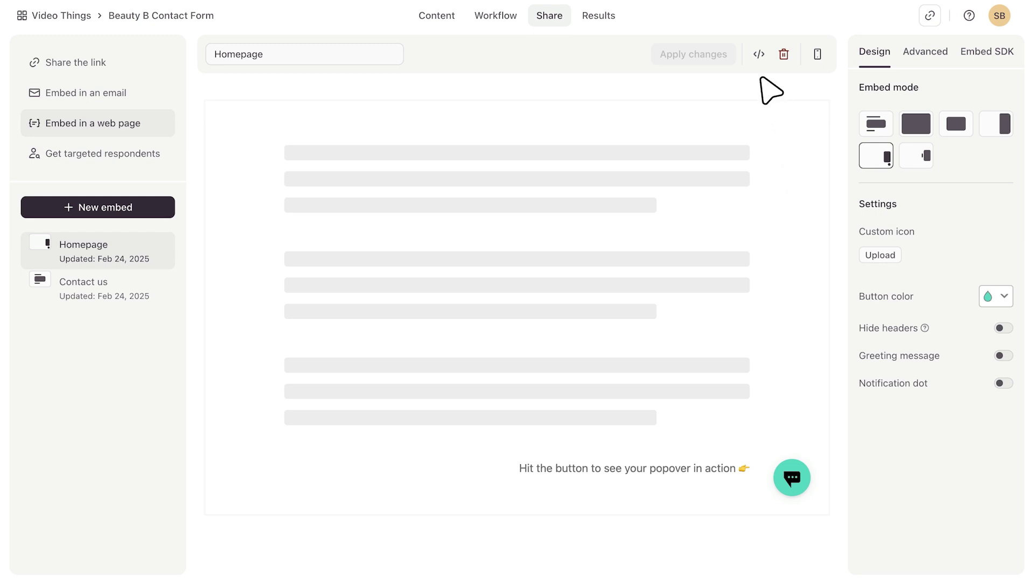
- Review the Homepage embed code, then delete the Homepage embed and confirm
click(757, 52)
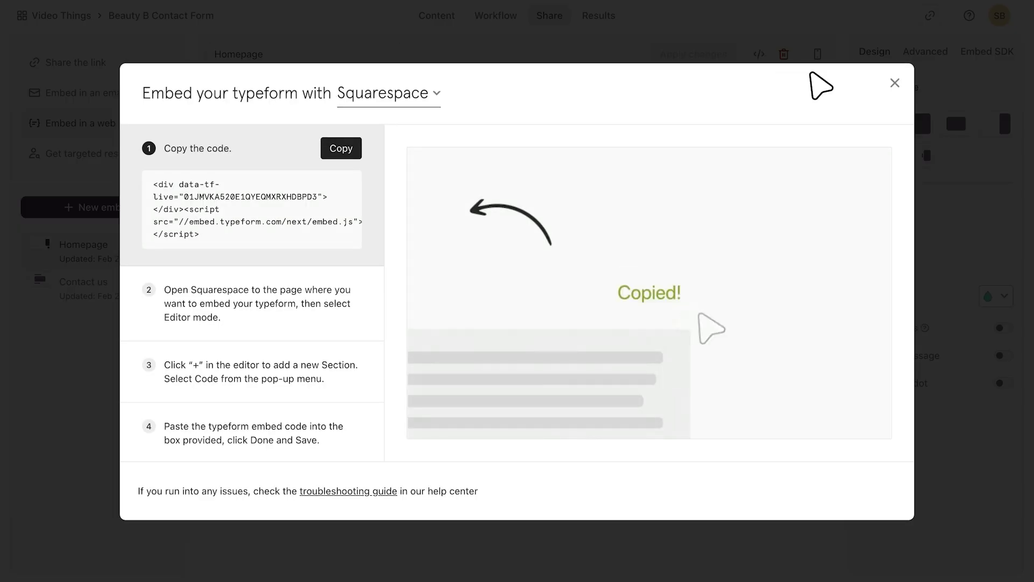
click(894, 86)
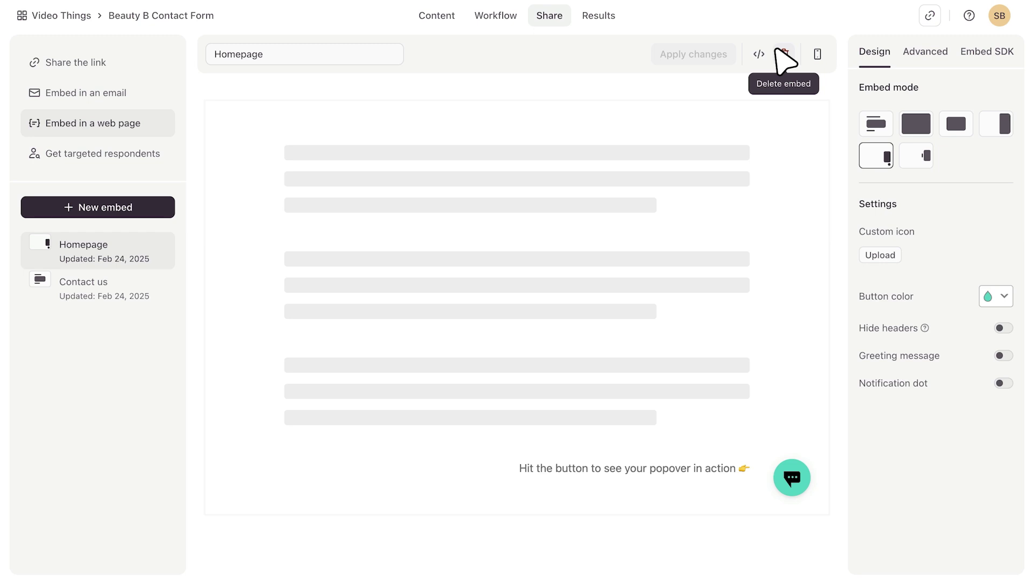
click(784, 54)
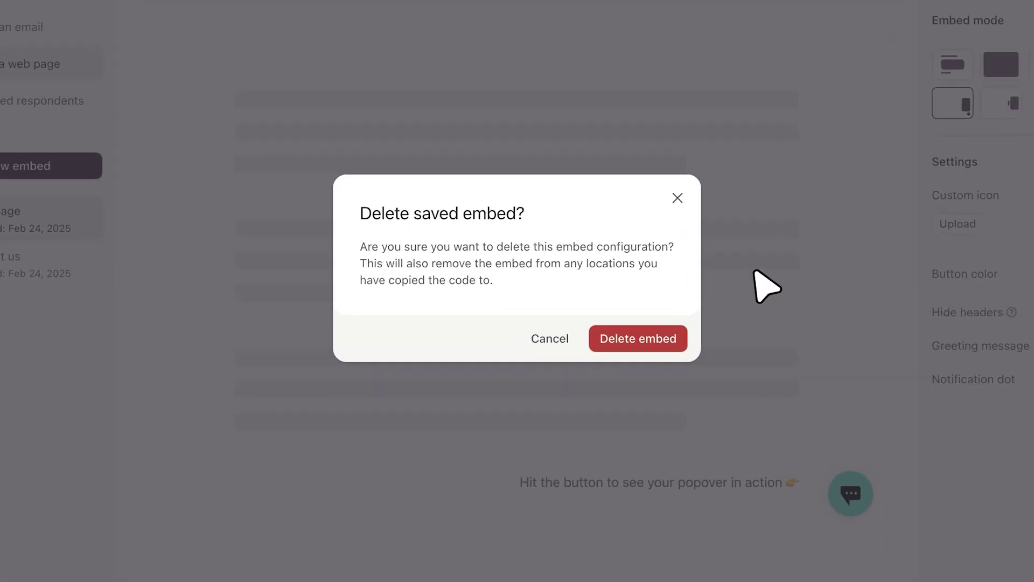
click(635, 326)
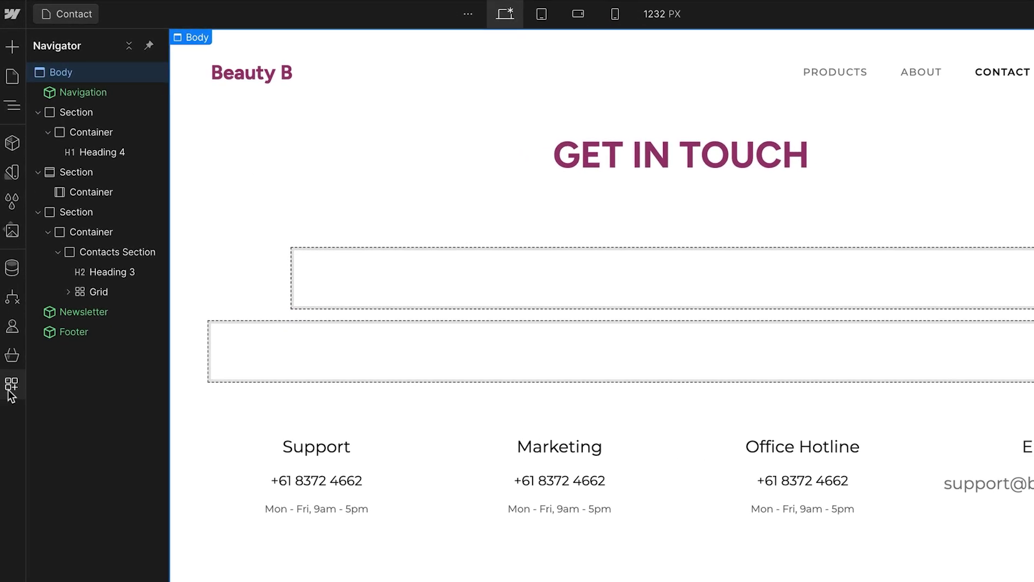
- Embed the Contact Form for Web Design Company via the Typeform app, then open the 'webflow' help article
click(11, 384)
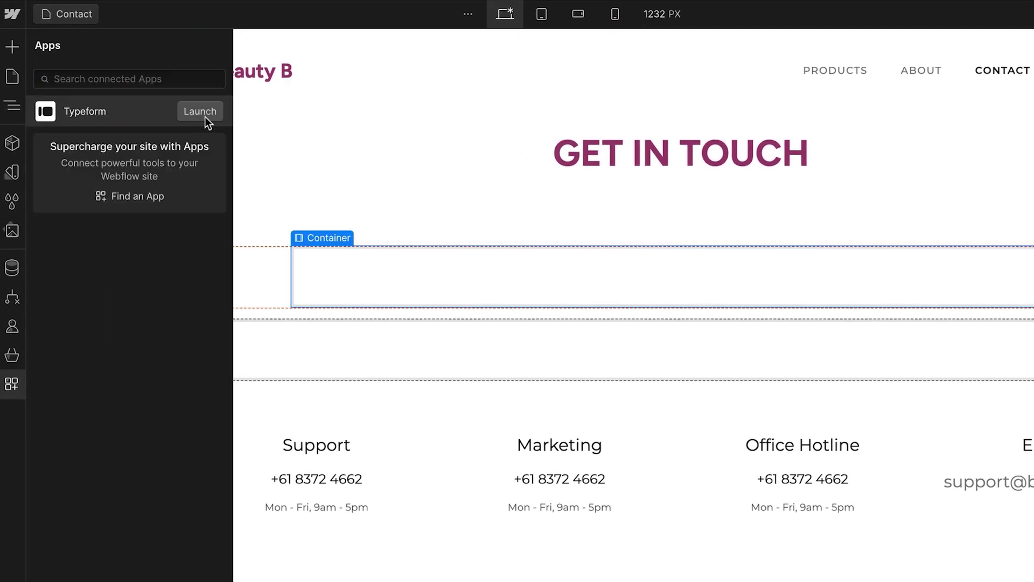
click(204, 111)
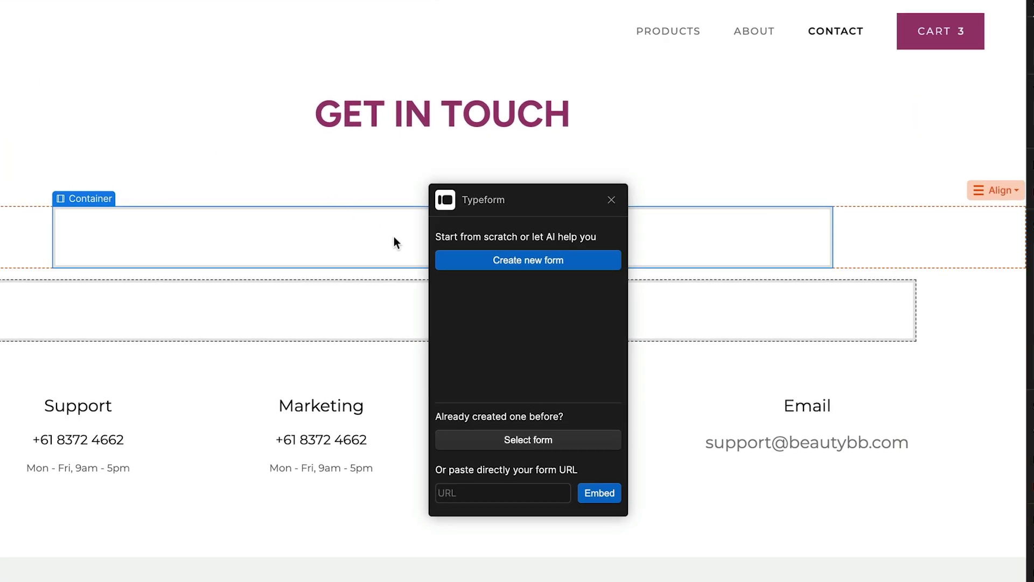
click(501, 439)
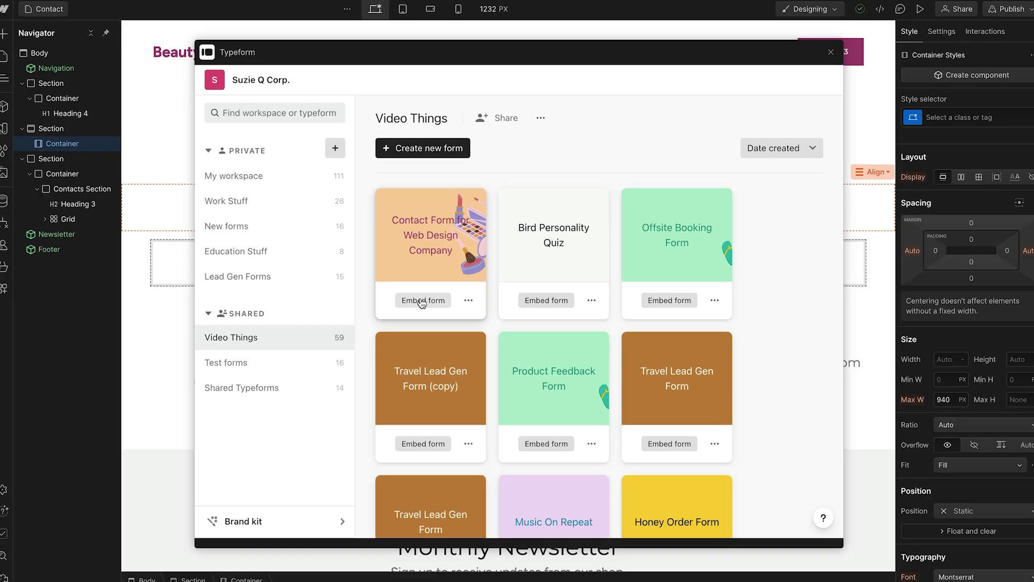
click(422, 301)
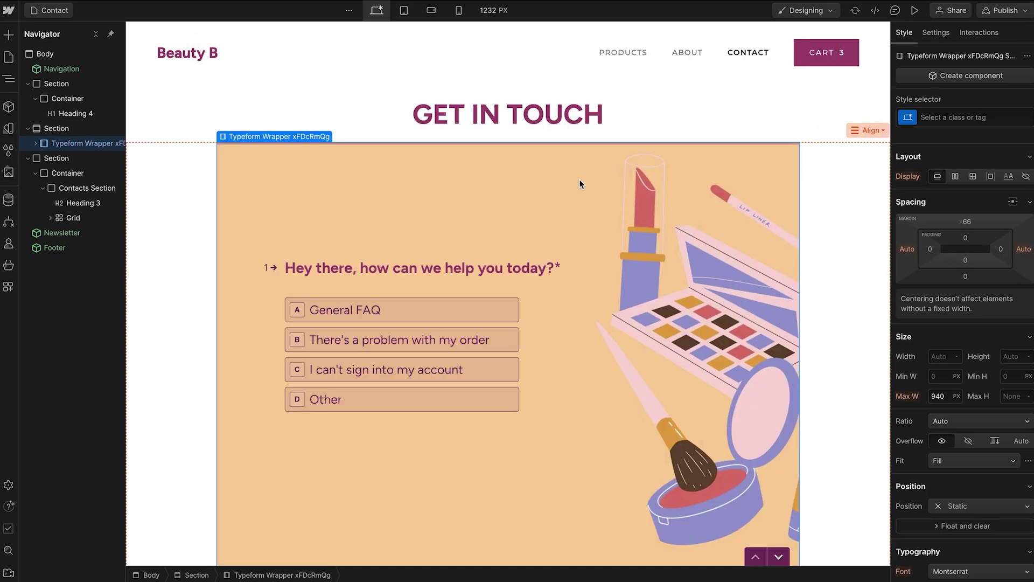
text(web)
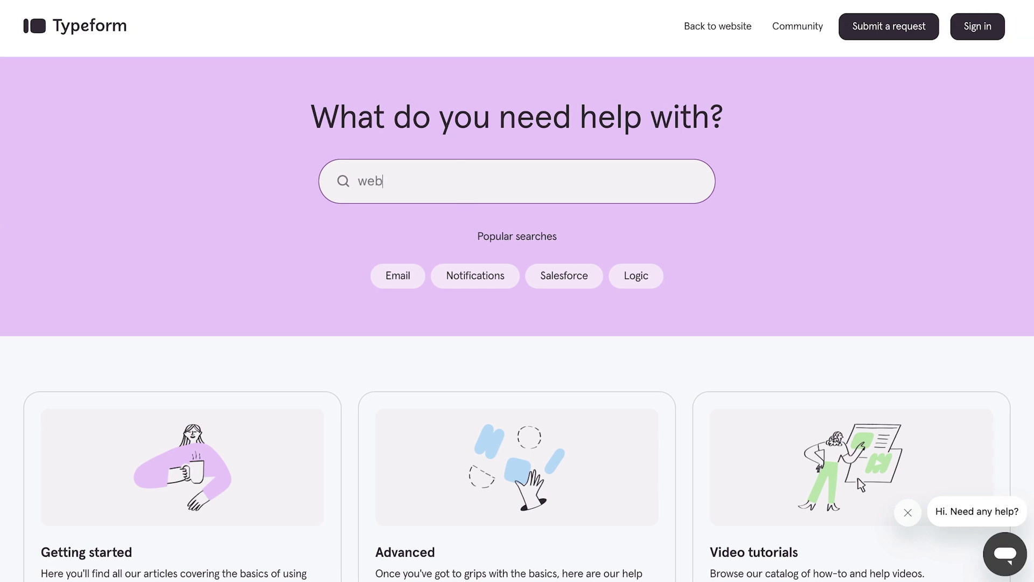
text(flow)
click(461, 221)
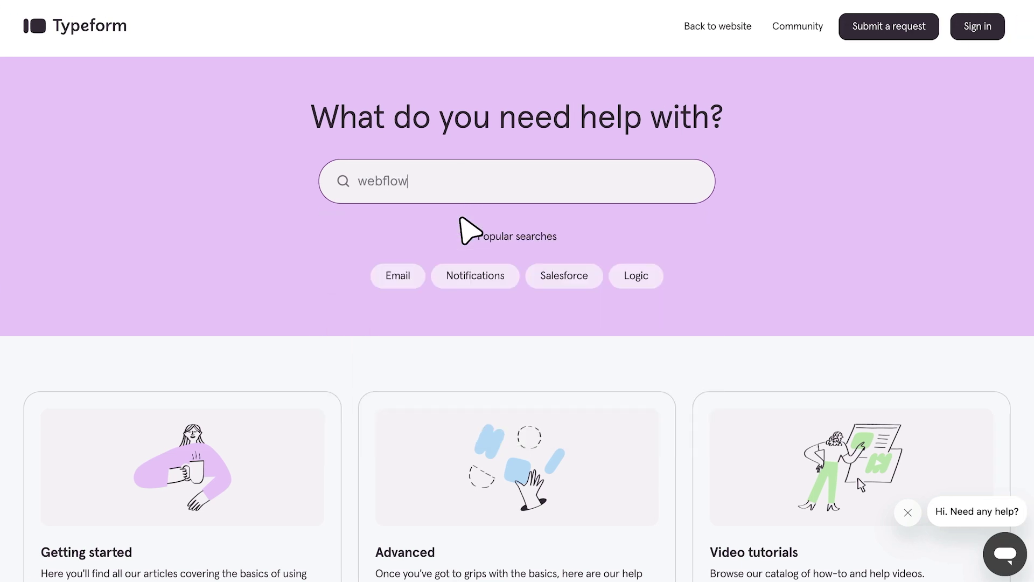